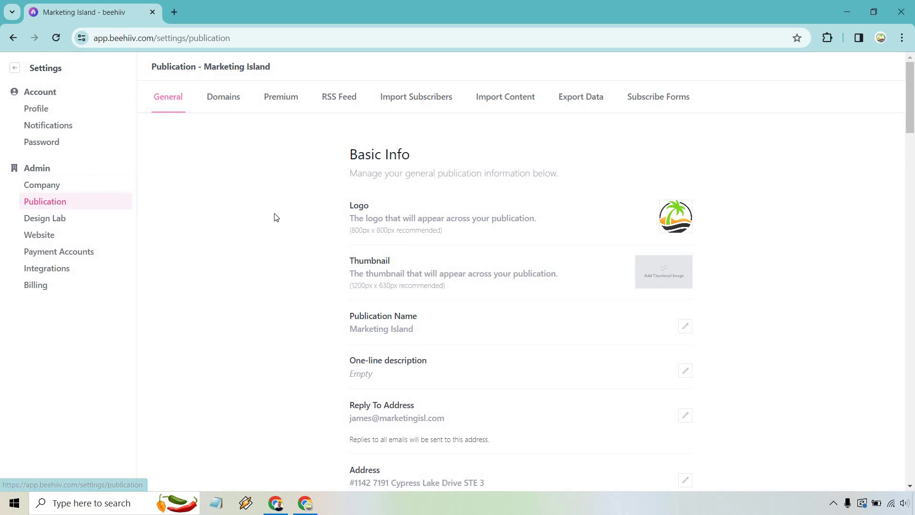
- Scroll down the General settings to the Double Opt-In section and try opening the confirmation email
scroll(266, 206, down, 8)
scroll(268, 205, down, 15)
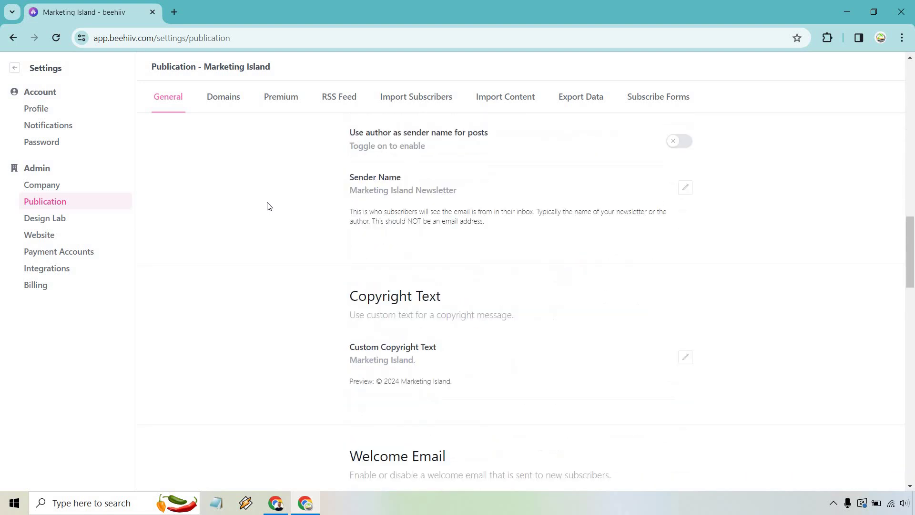
scroll(268, 206, down, 5)
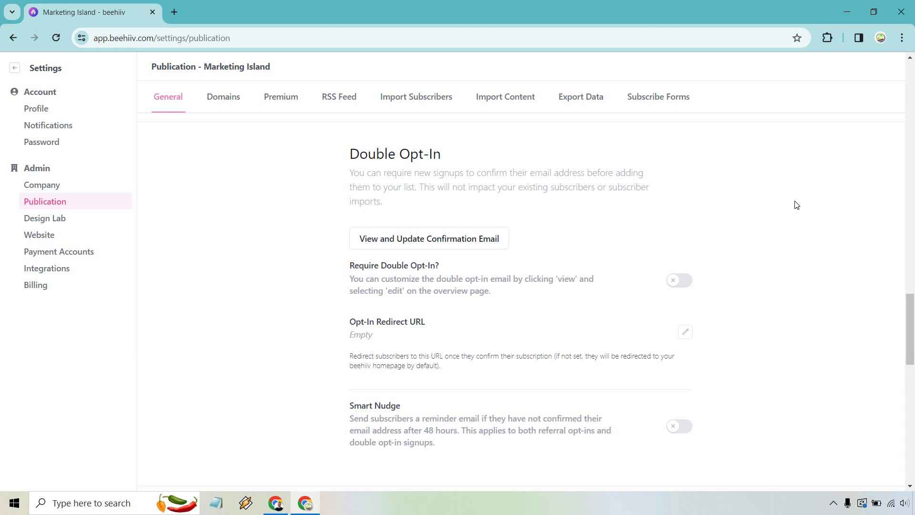
click(482, 239)
- Switch on Require Double Opt-In so new signups must confirm their email
click(680, 283)
- Enter 'brand.beehiive.com/complete' as the Opt-In Redirect URL and try to save it
click(685, 332)
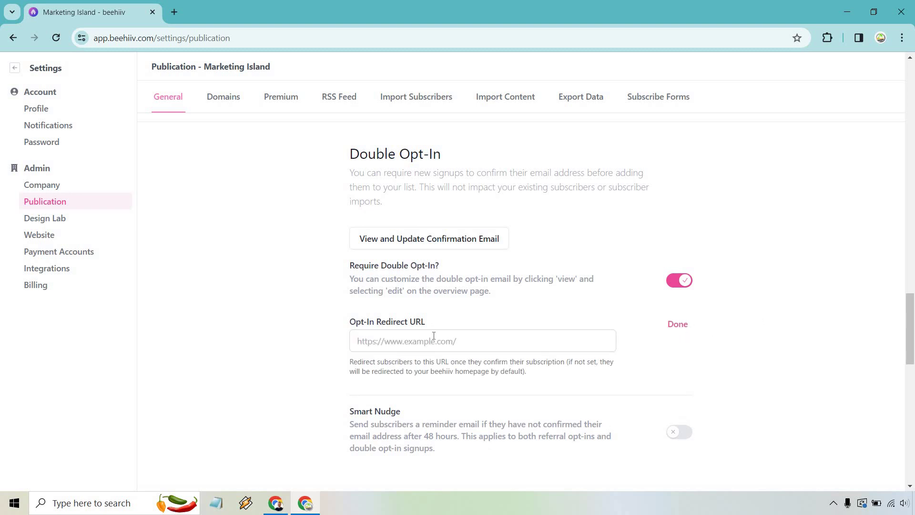
click(475, 337)
text(y)
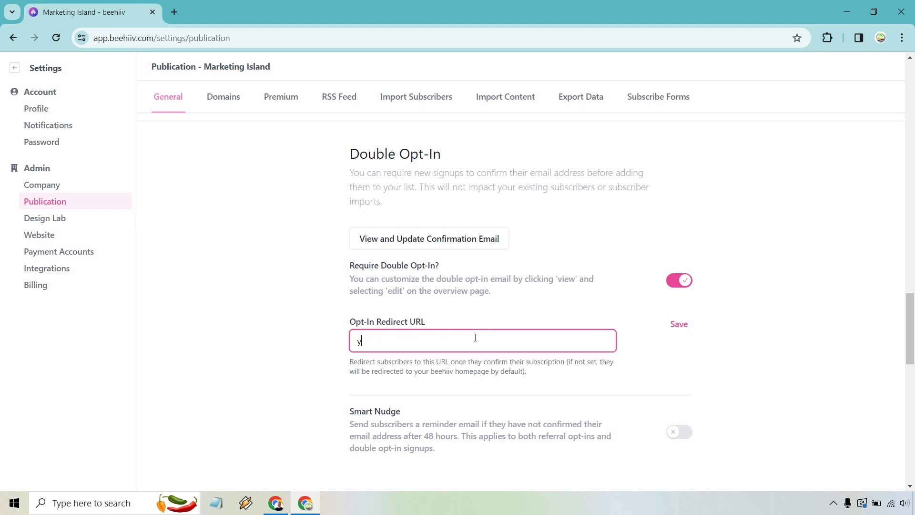
text(ourbeeh)
key(BackSpace)
key(BackSpace)
key(BackSpace)
key(BackSpace)
key(BackSpace)
key(BackSpace)
key(BackSpace)
key(BackSpace)
text(brand.beehiive.com/complete)
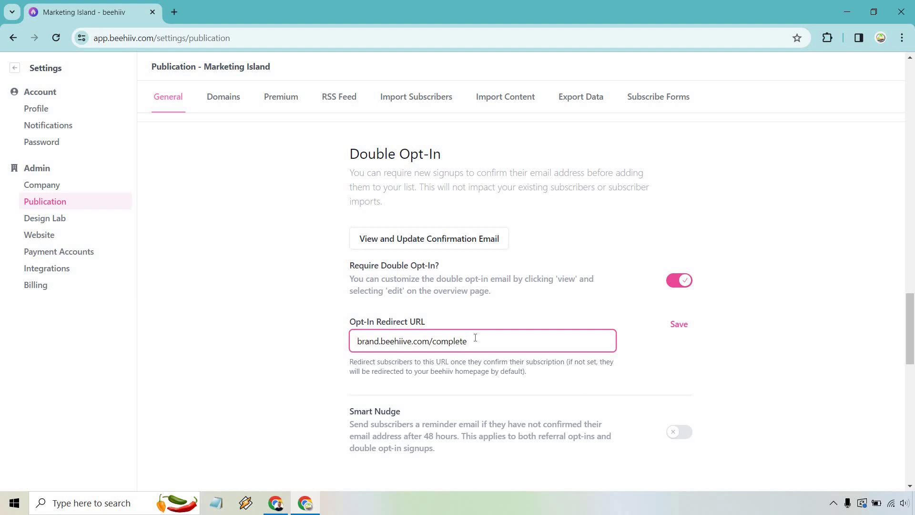
scroll(496, 285, up, 5)
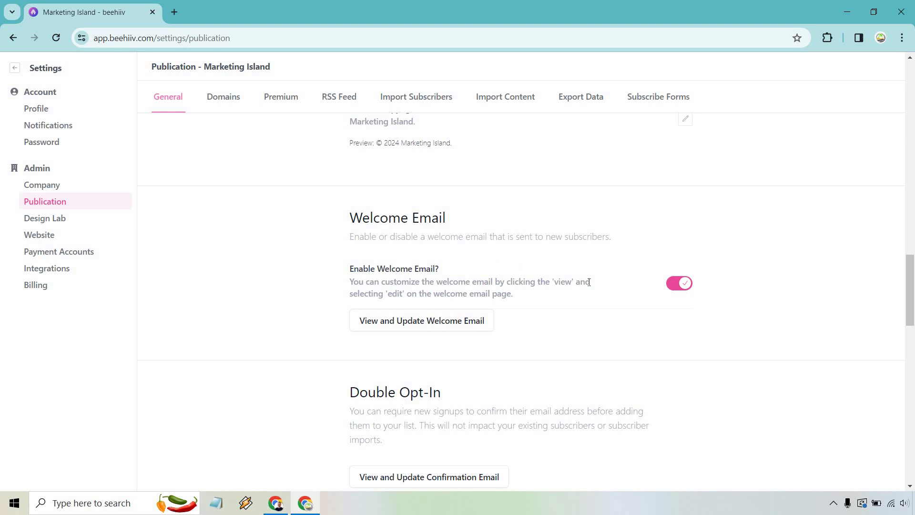
scroll(589, 281, down, 4)
scroll(589, 281, down, 1)
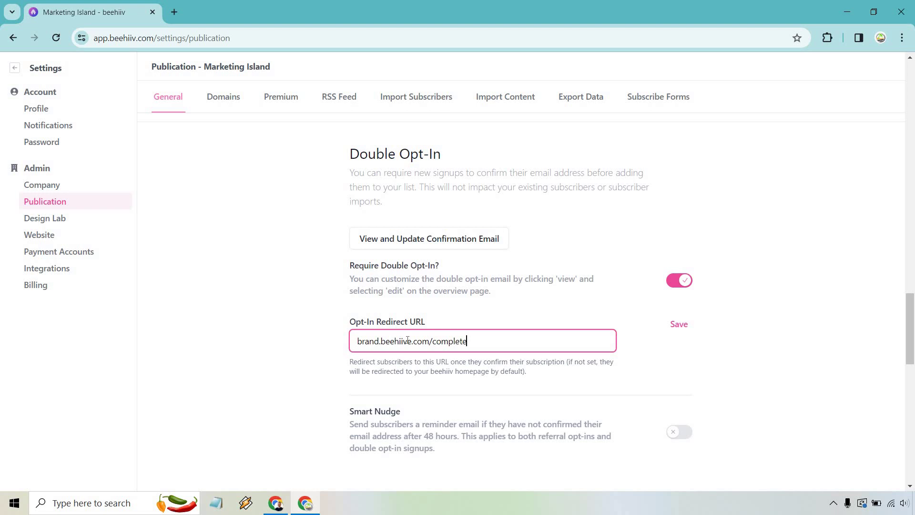
click(677, 324)
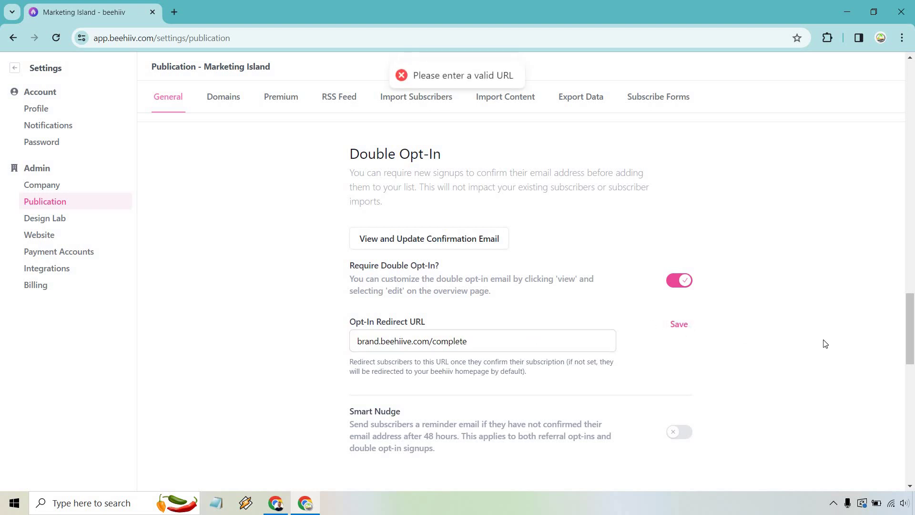
- Clear the rejected redirect address and close the field, leaving it empty
triple_click(486, 338)
key(BackSpace)
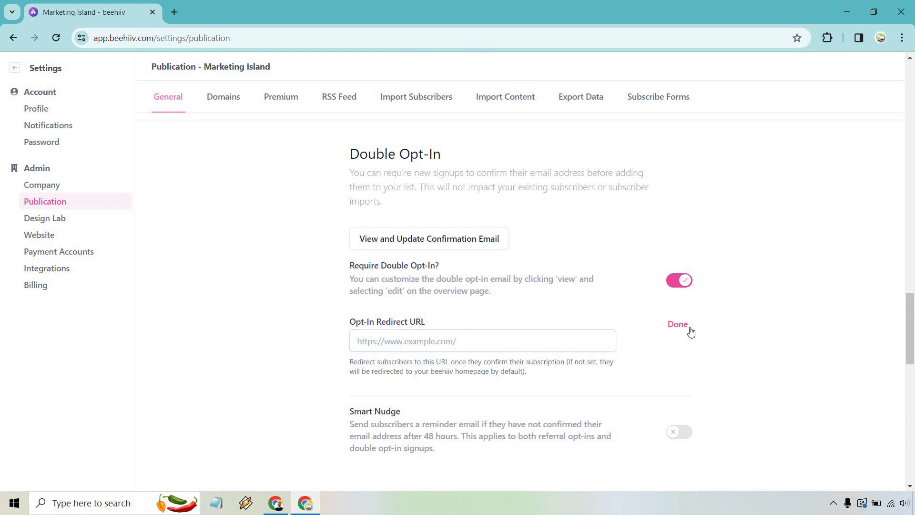
click(688, 329)
- Switch on Smart Nudge to remind unconfirmed subscribers after 48 hours
scroll(794, 330, down, 2)
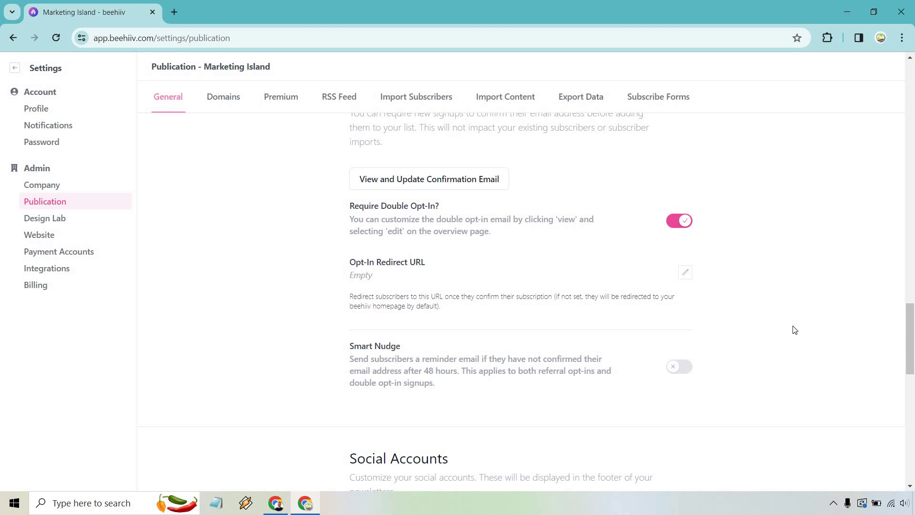
click(681, 368)
- Open View and Update Confirmation Email to show the Opt-In Email's analytics
click(443, 183)
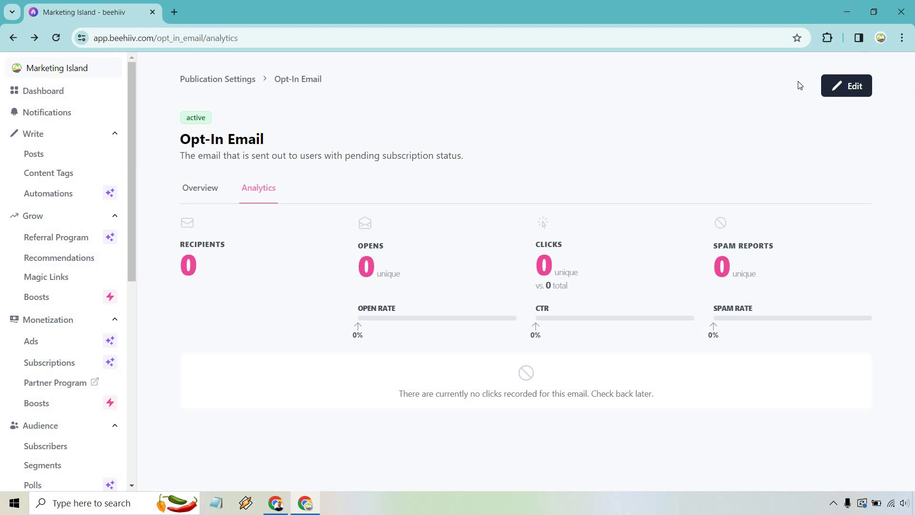
- Edit the Opt-In Email, look over its subject, preview text and content, and save it
click(846, 86)
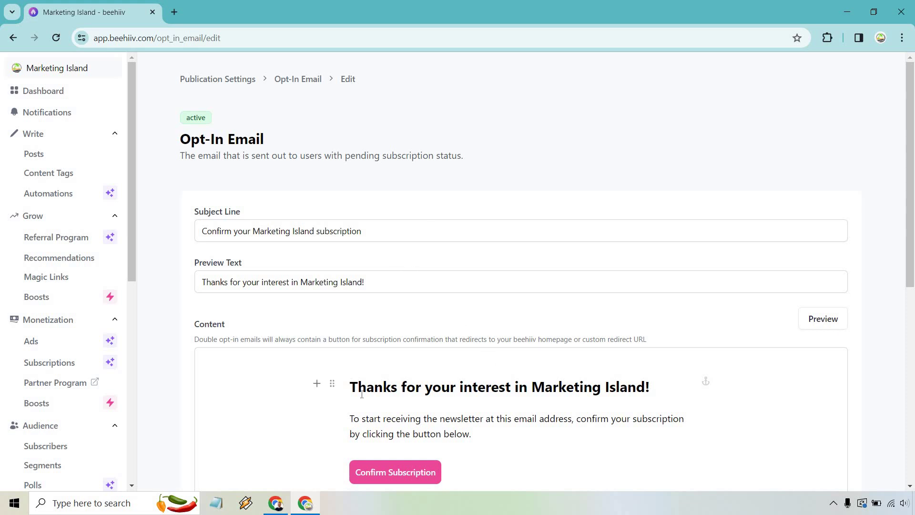
scroll(585, 169, down, 1)
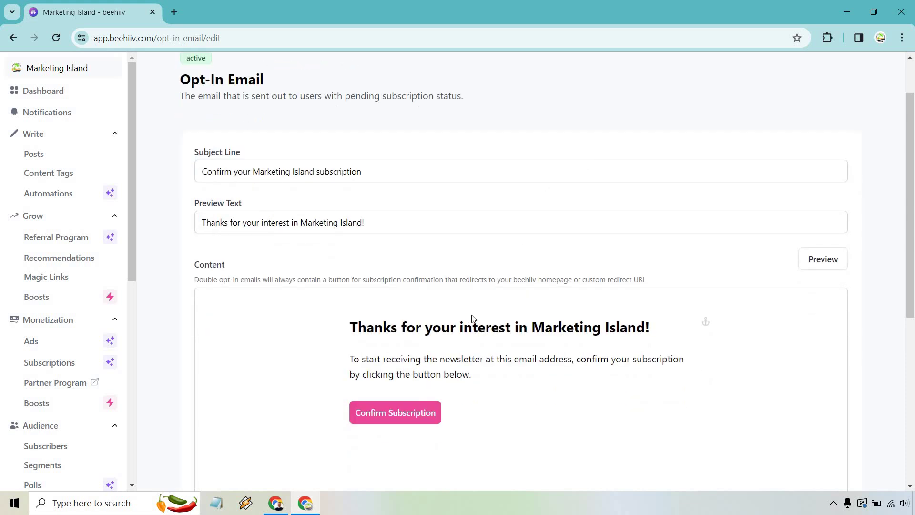
scroll(554, 293, down, 1)
scroll(556, 238, down, 5)
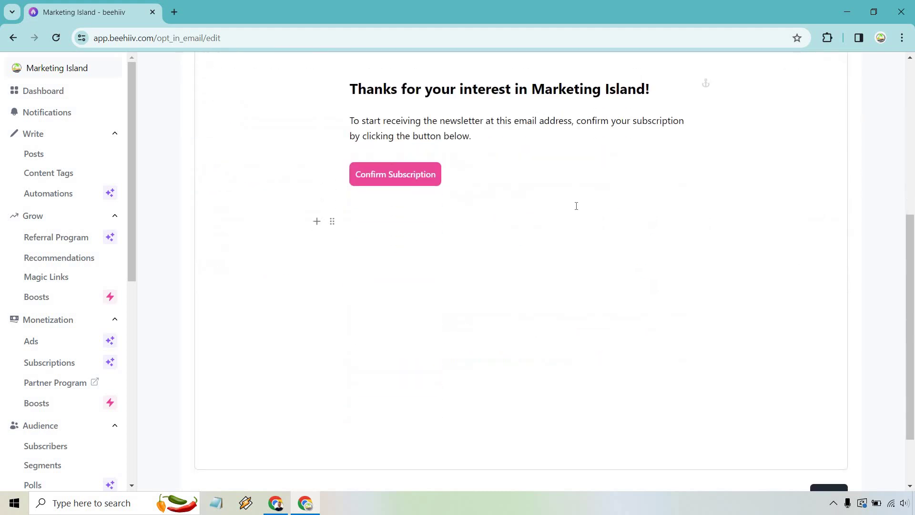
click(829, 436)
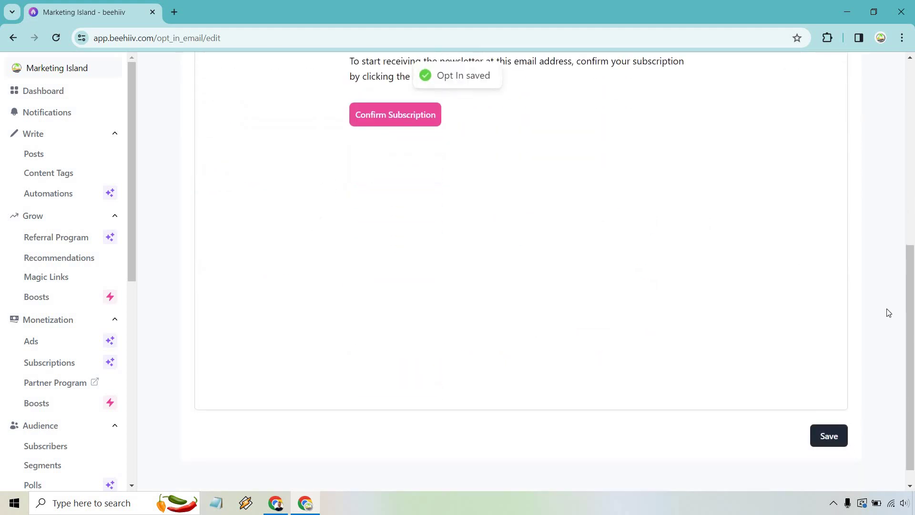
scroll(616, 313, up, 7)
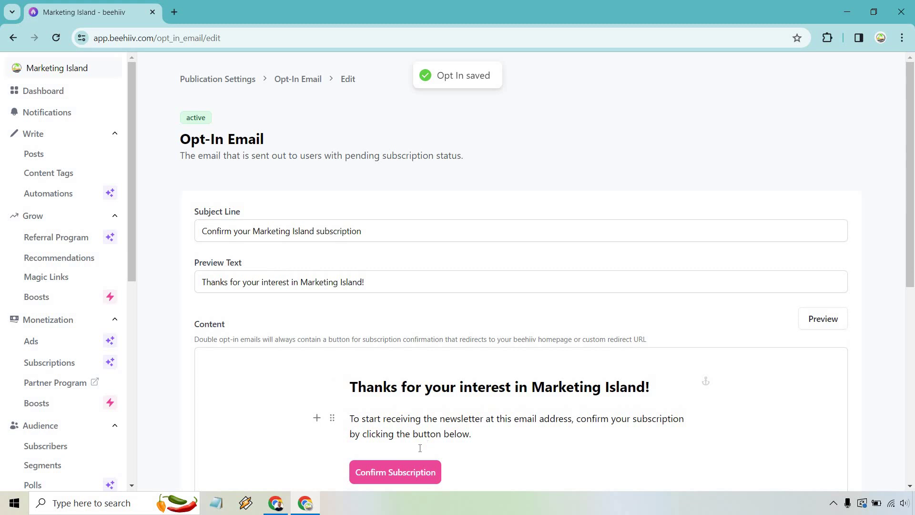